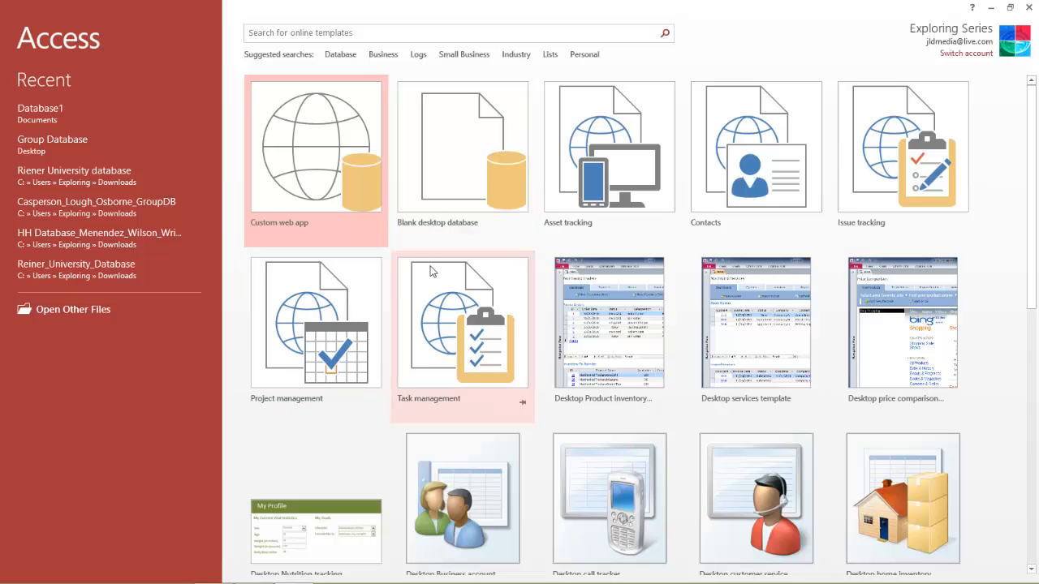
Create a blank desktop database named Redbox and close its default empty table
left_click(442, 166)
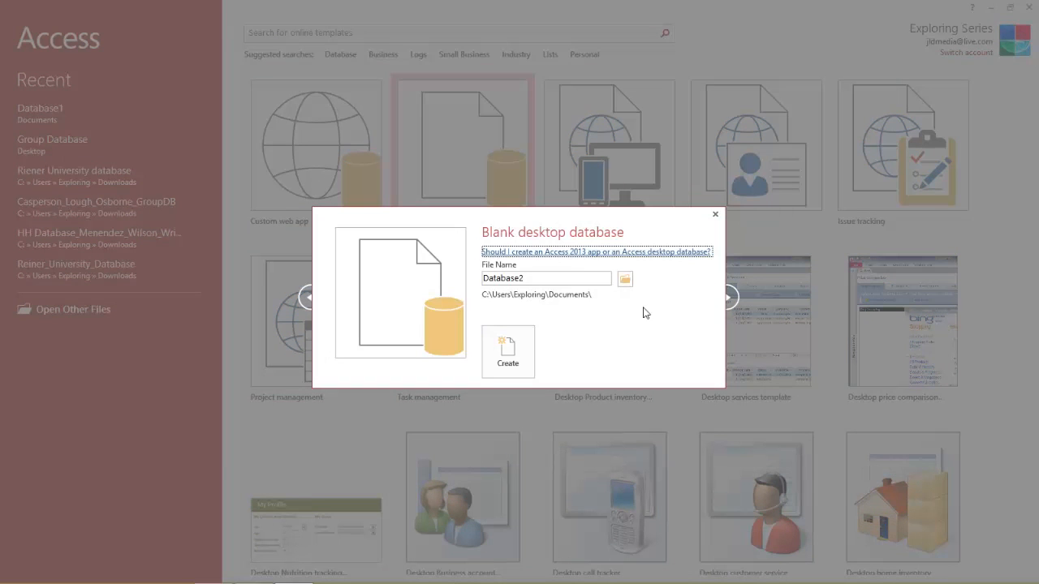
left_click_drag(546, 283, 393, 280)
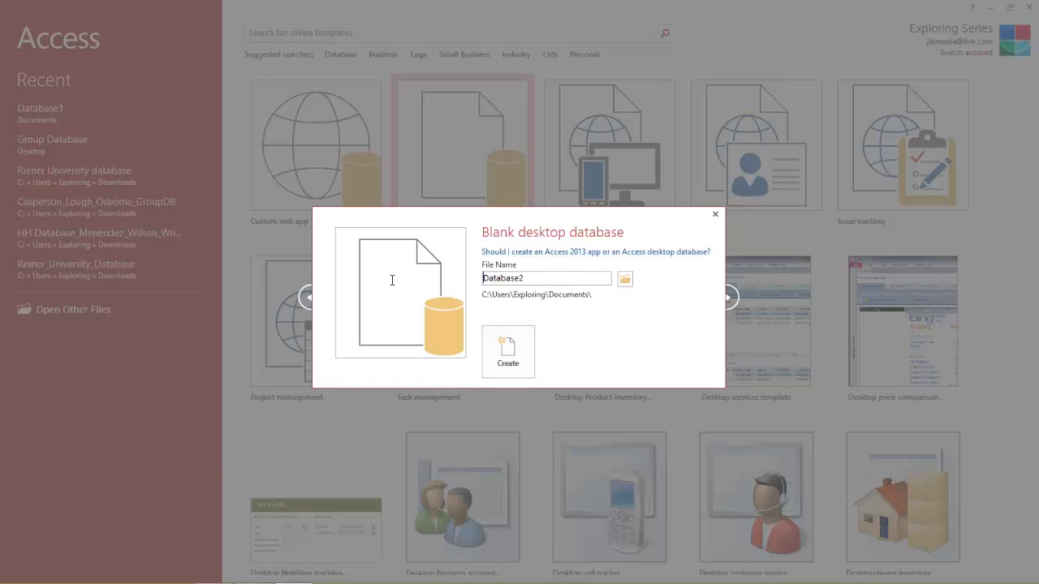
left_click_drag(560, 284, 481, 278)
type("Redbox")
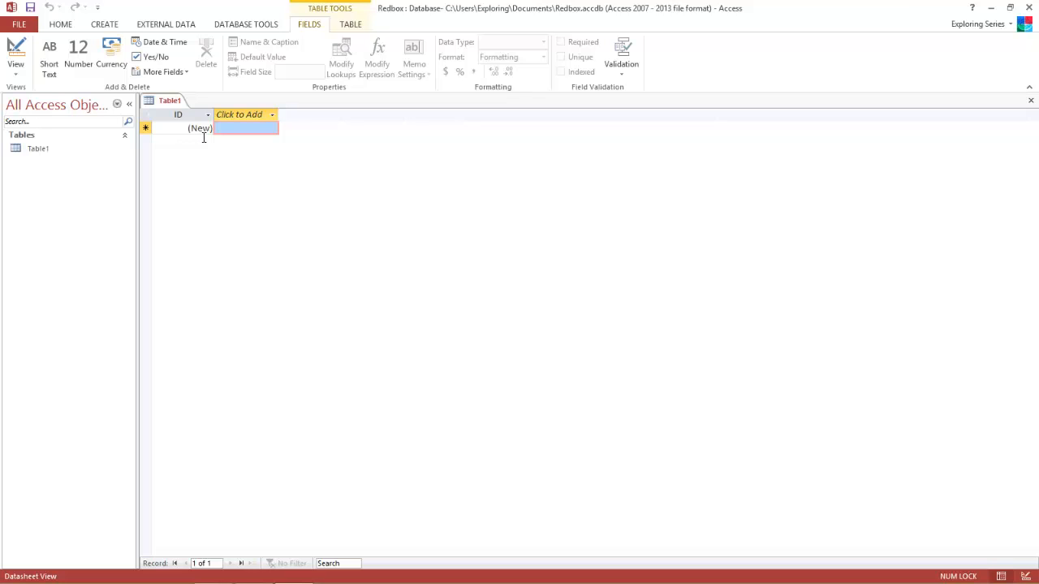
left_click(1030, 100)
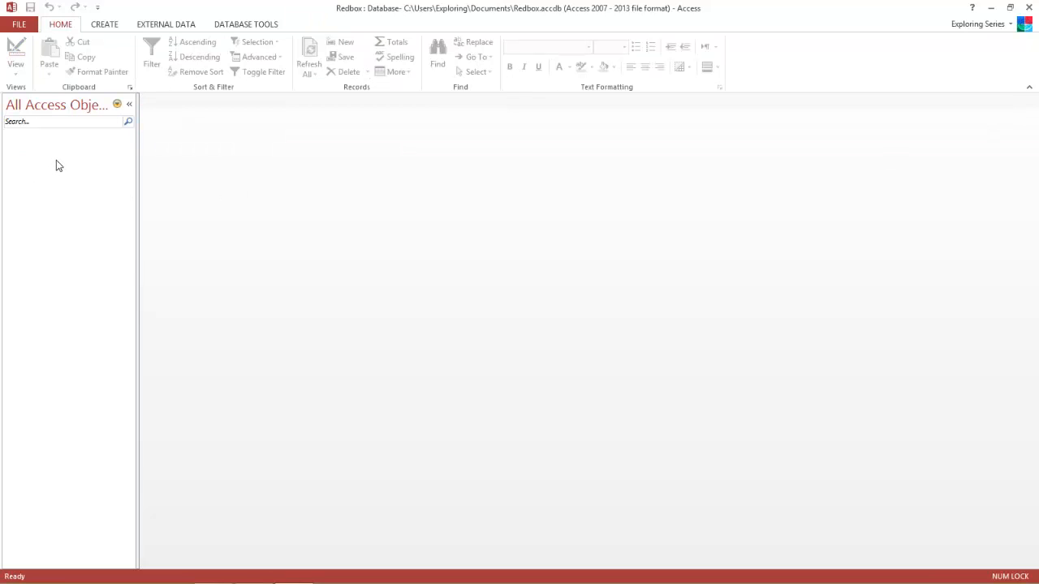
Start an Excel import of the Desktop file Redbox import data example into a new table in the current database
left_click(169, 26)
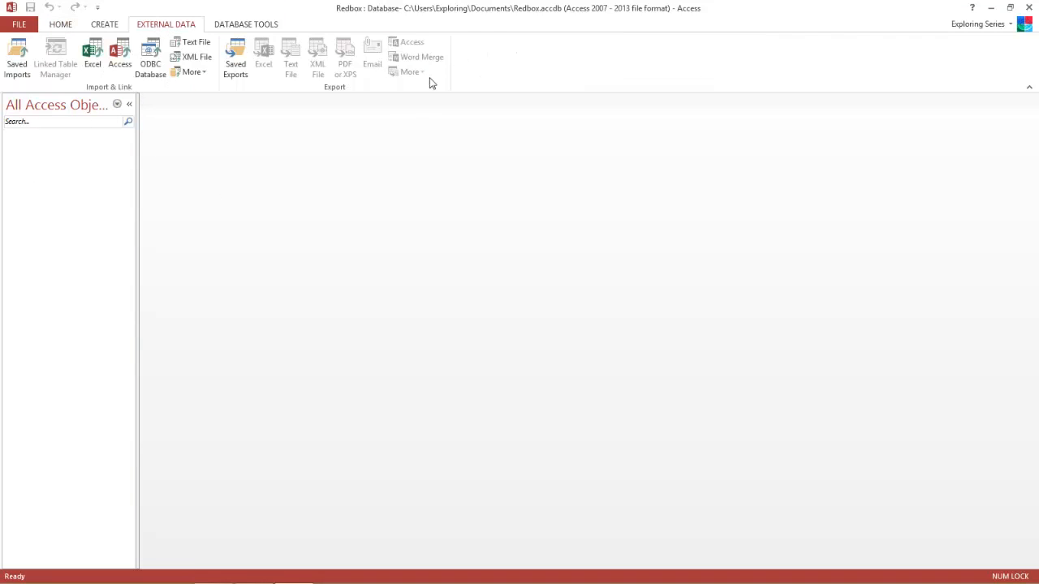
left_click(100, 65)
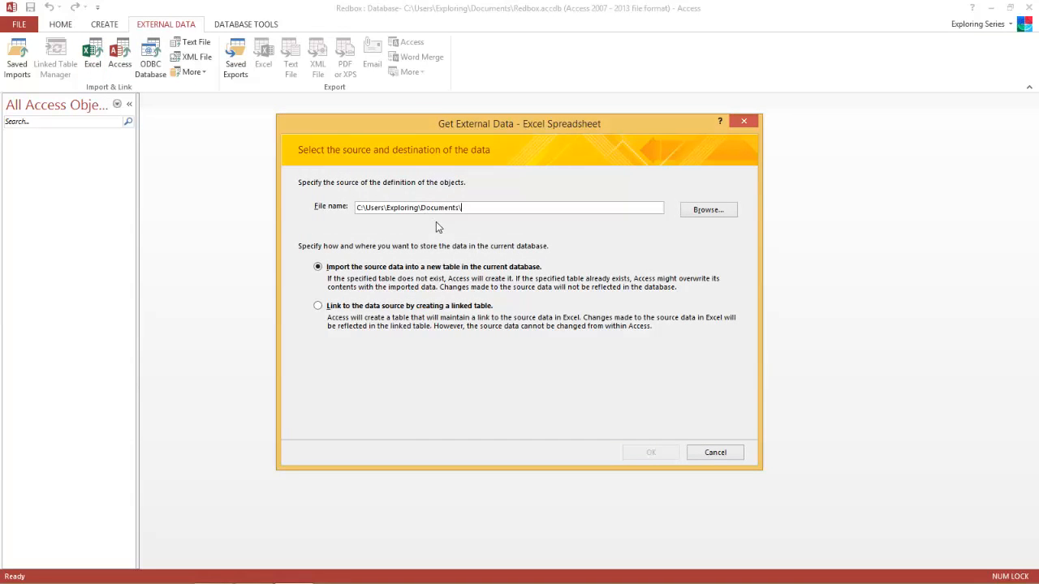
left_click(726, 210)
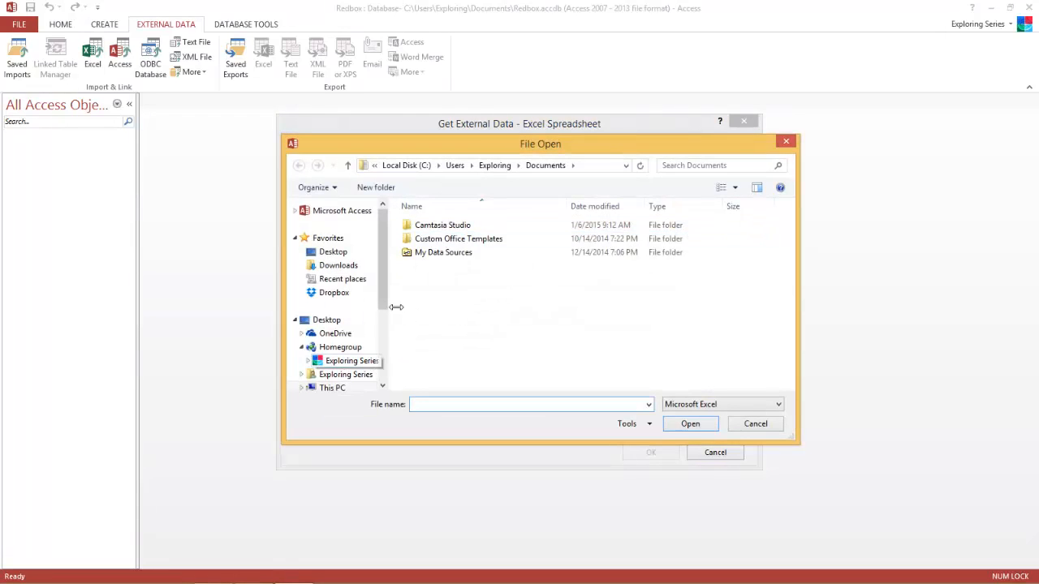
left_click(350, 258)
left_click(667, 362)
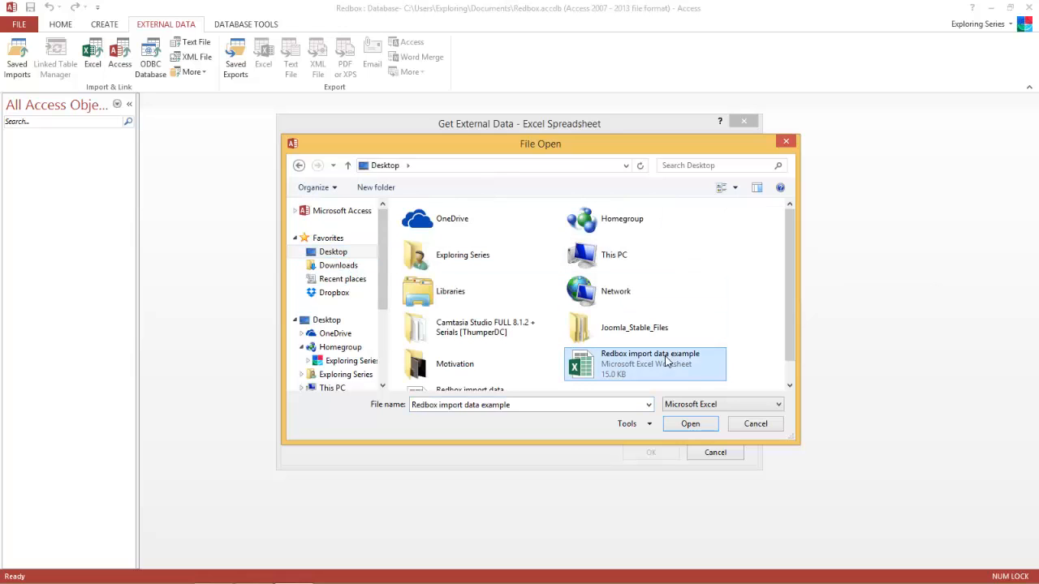
left_click(691, 424)
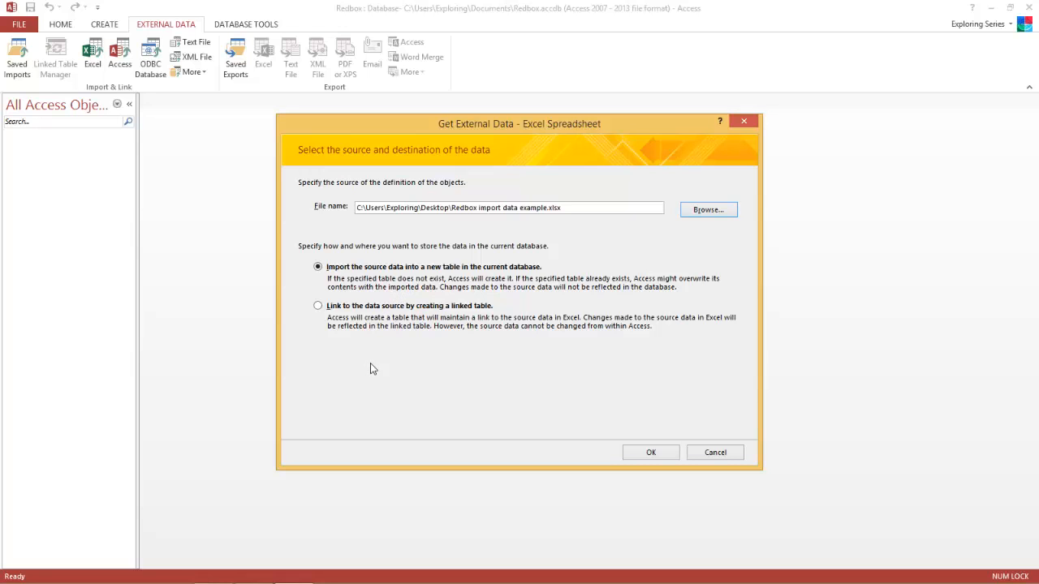
left_click(664, 454)
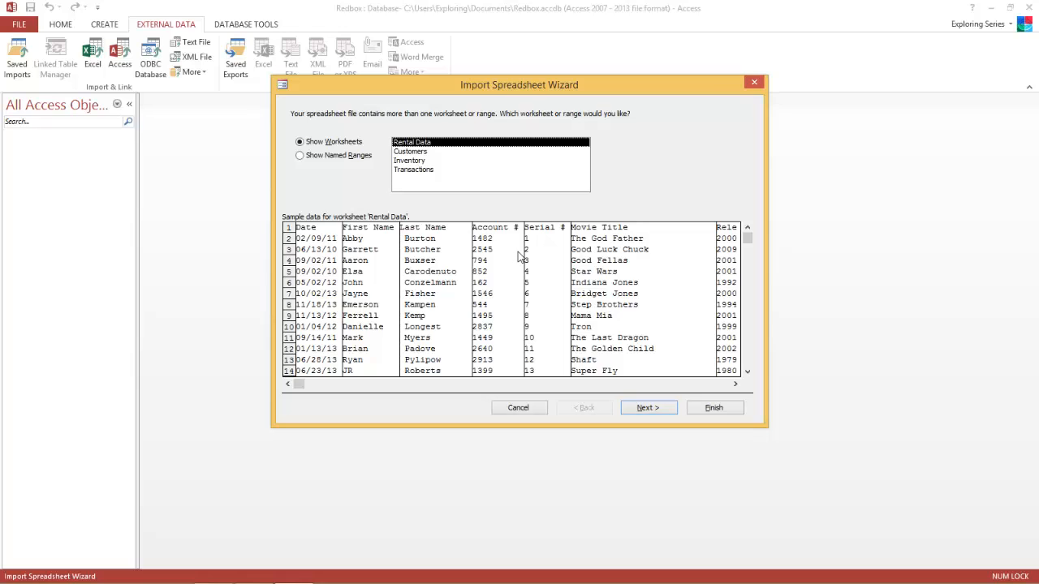
Choose the Customers worksheet for import, with its first row used as column headings
left_click(411, 152)
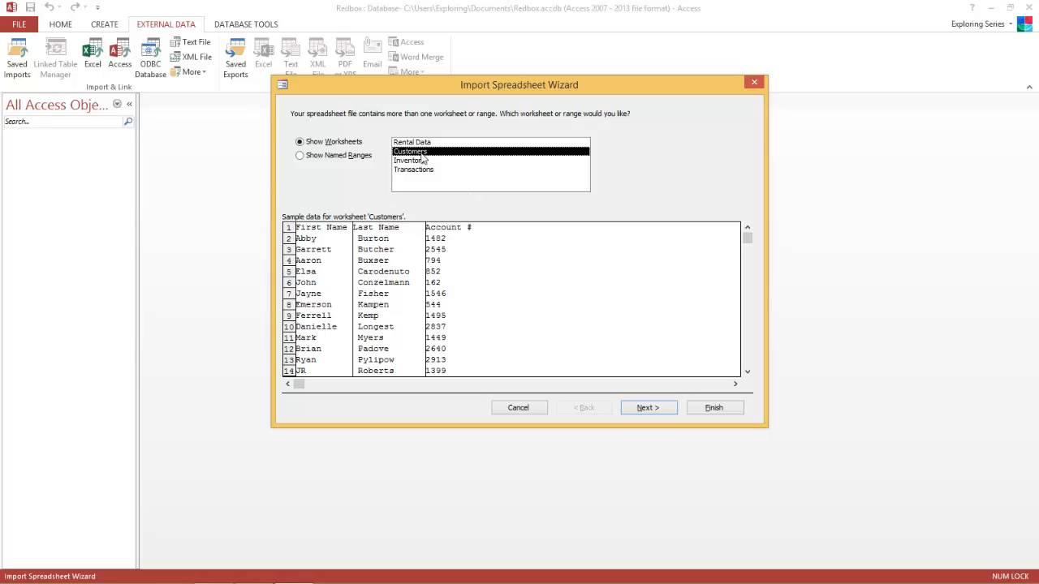
left_click(659, 410)
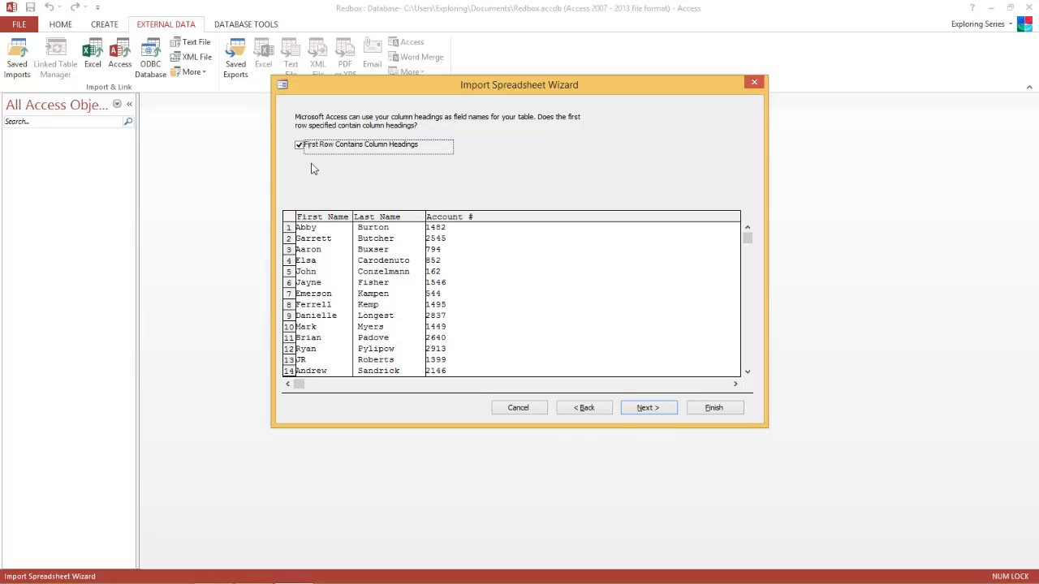
left_click(648, 408)
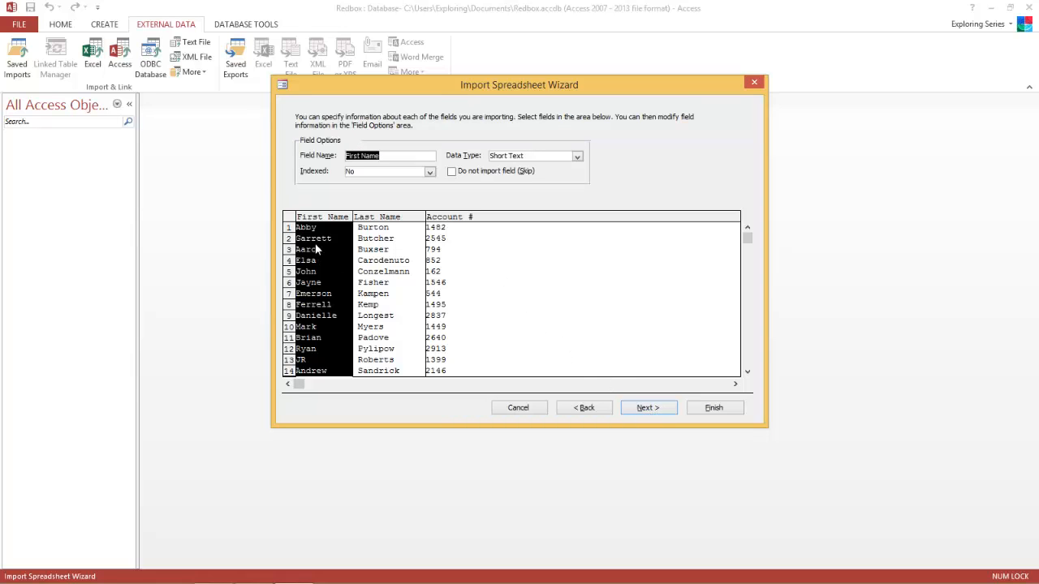
Review the available data types and the field options of the First Name, Last Name and Account # columns
left_click(577, 156)
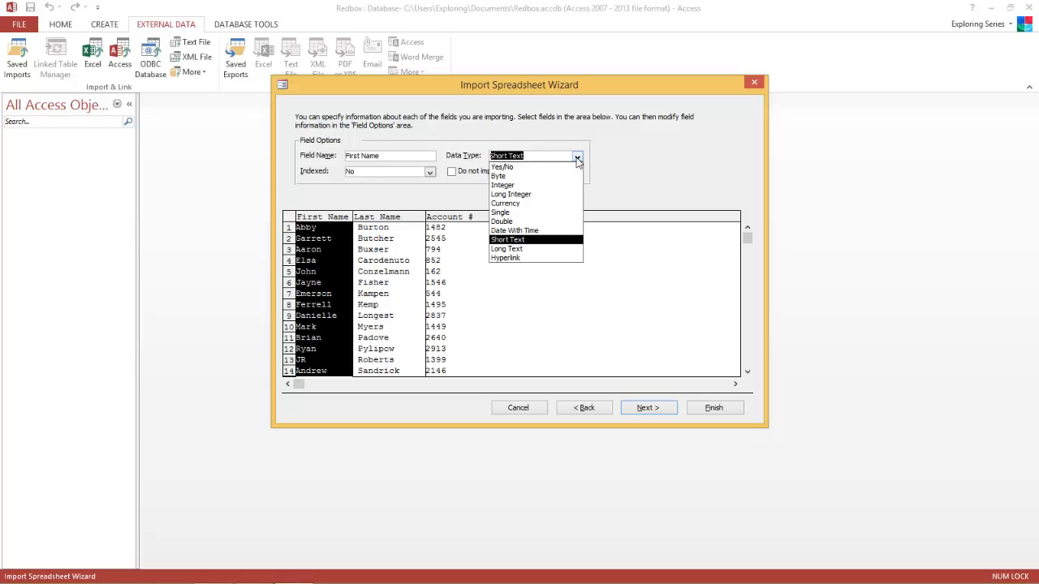
left_click(609, 168)
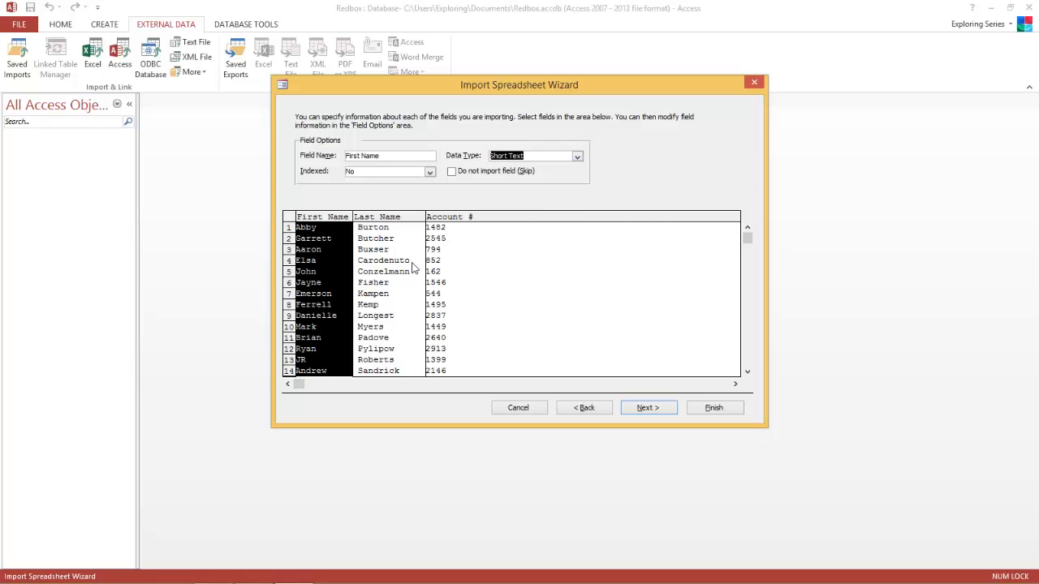
left_click(448, 256)
left_click(414, 262)
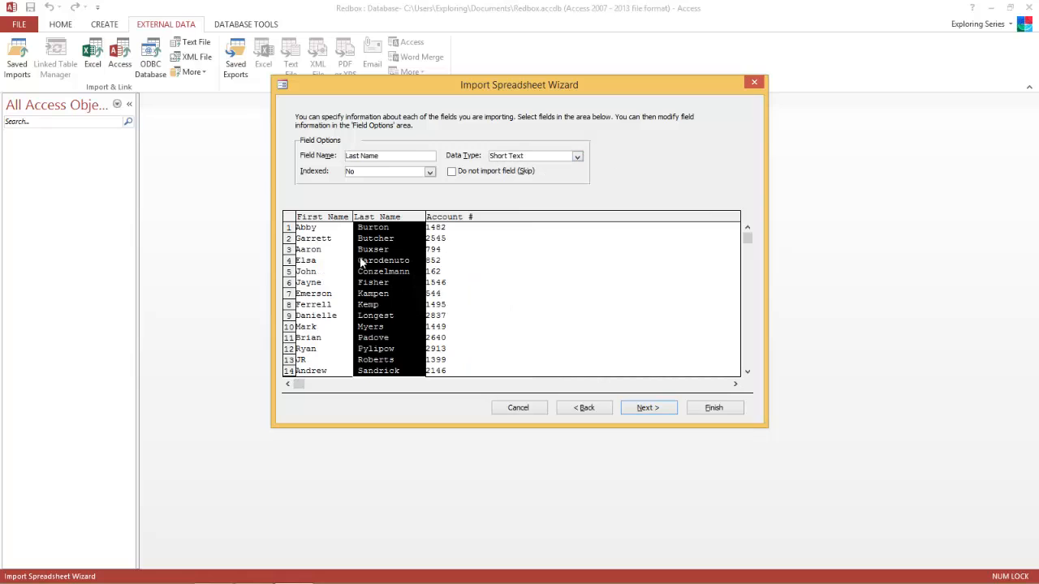
left_click(490, 275)
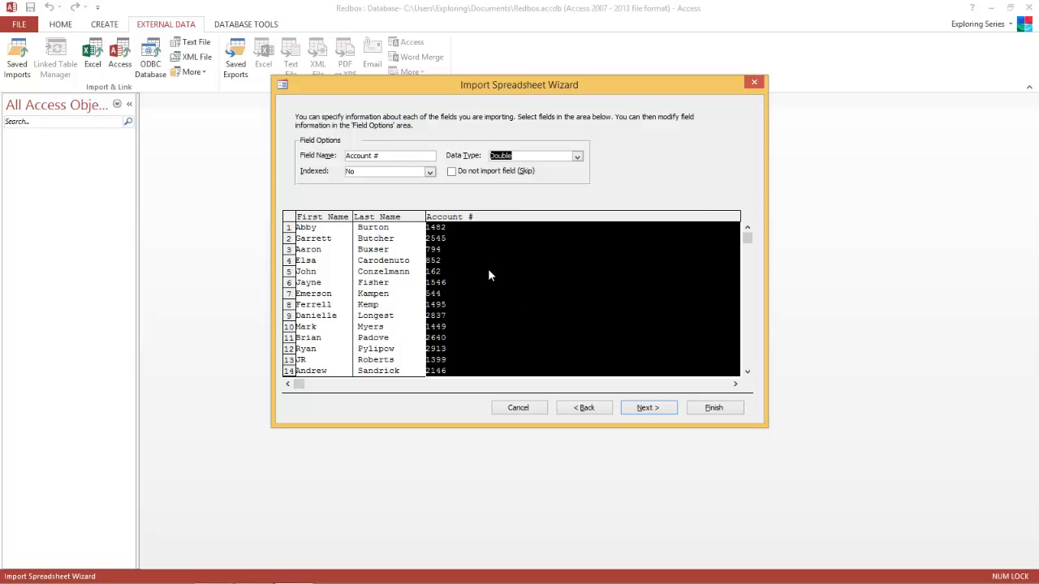
Proceed to the primary key settings and choose Account # as the table's own primary key
left_click(647, 411)
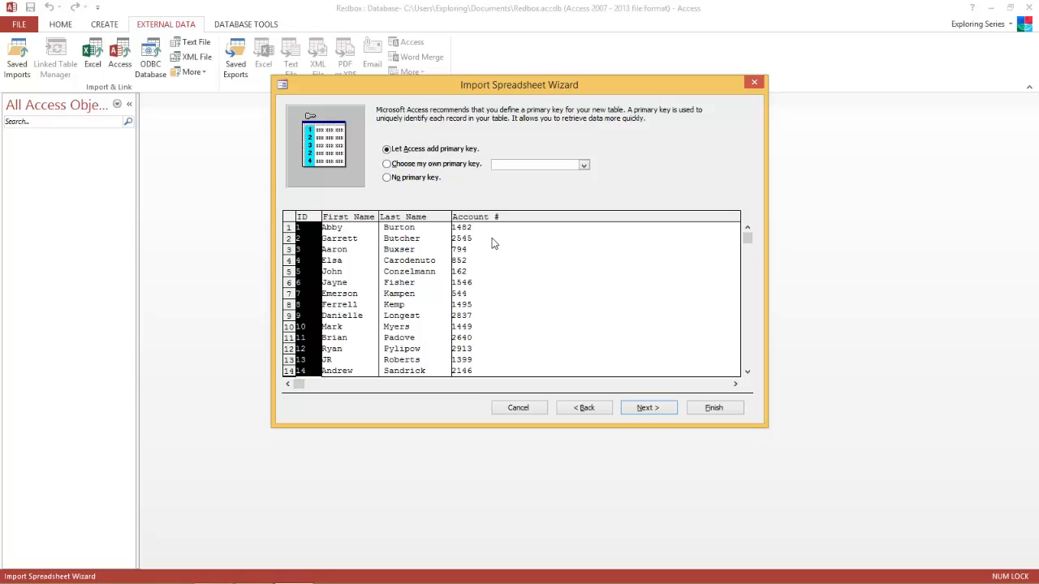
left_click(422, 163)
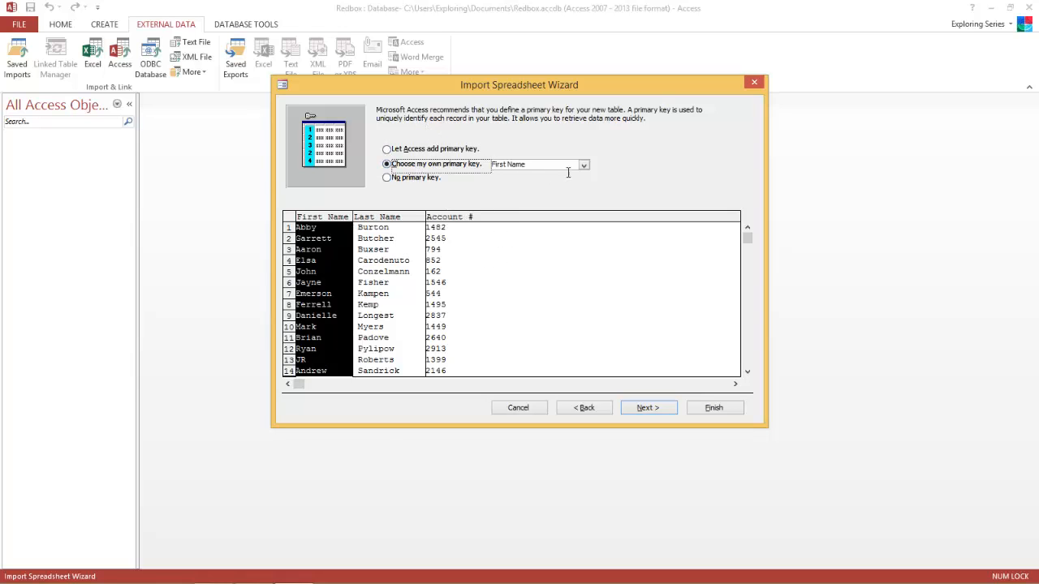
left_click(583, 166)
left_click(572, 192)
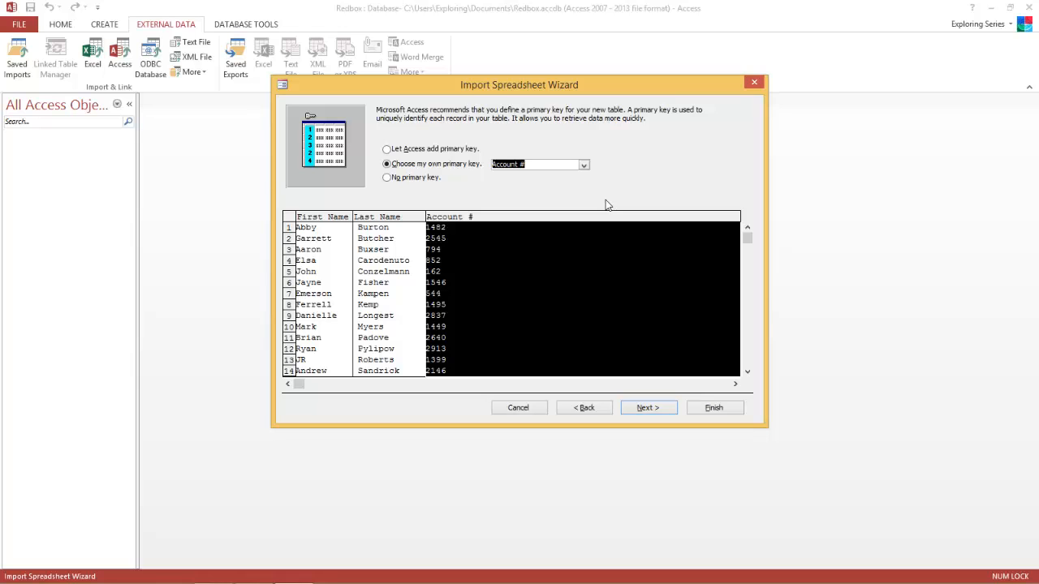
Try the Access-added key and no primary key options, returning to Account # as the chosen key
left_click(461, 152)
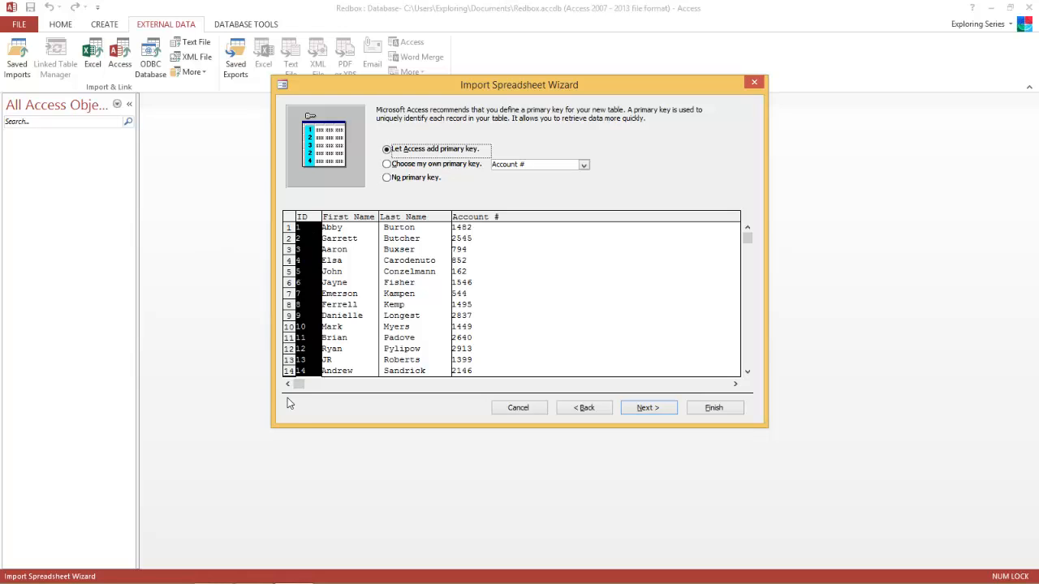
left_click(463, 168)
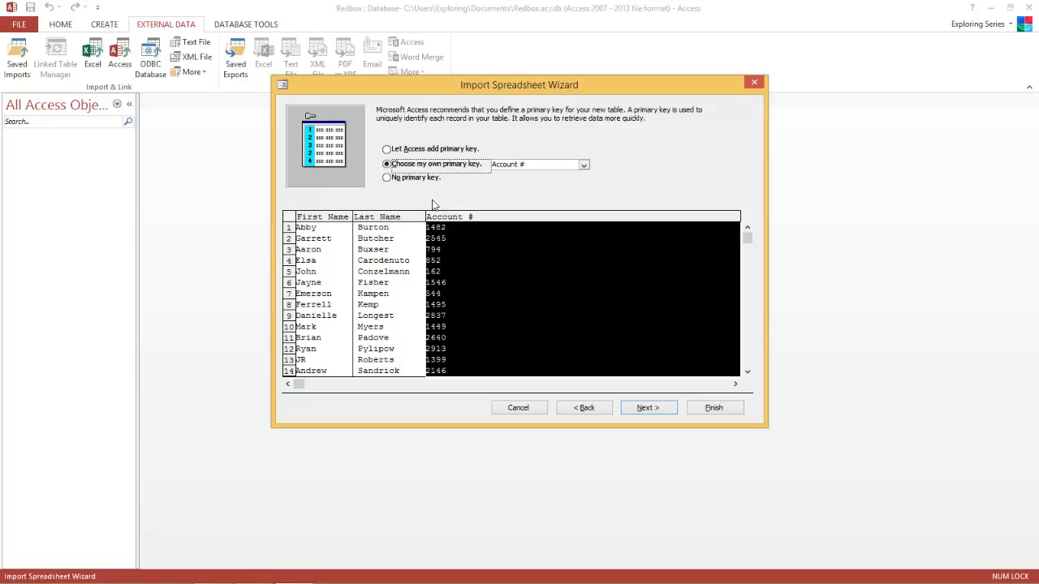
left_click(398, 180)
left_click(400, 165)
Finish the import as a table named Customers without saving the import steps, and view the table's records
left_click(674, 410)
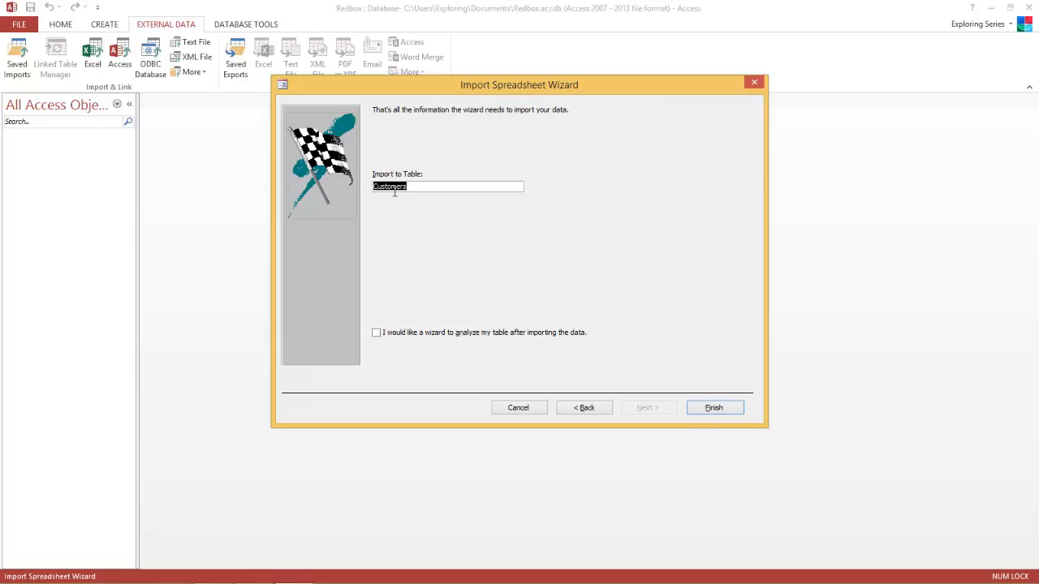
left_click(711, 408)
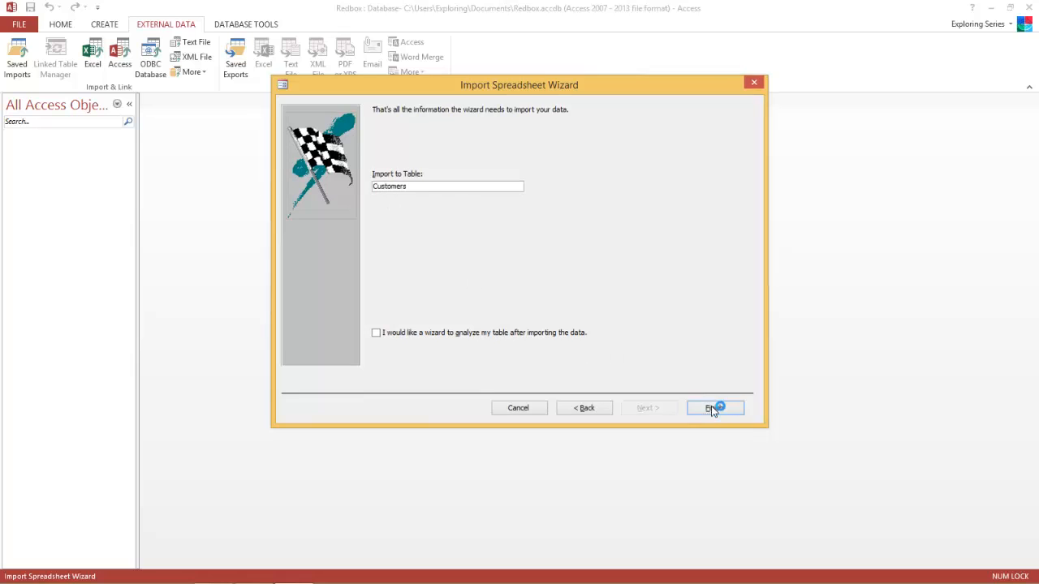
left_click(715, 464)
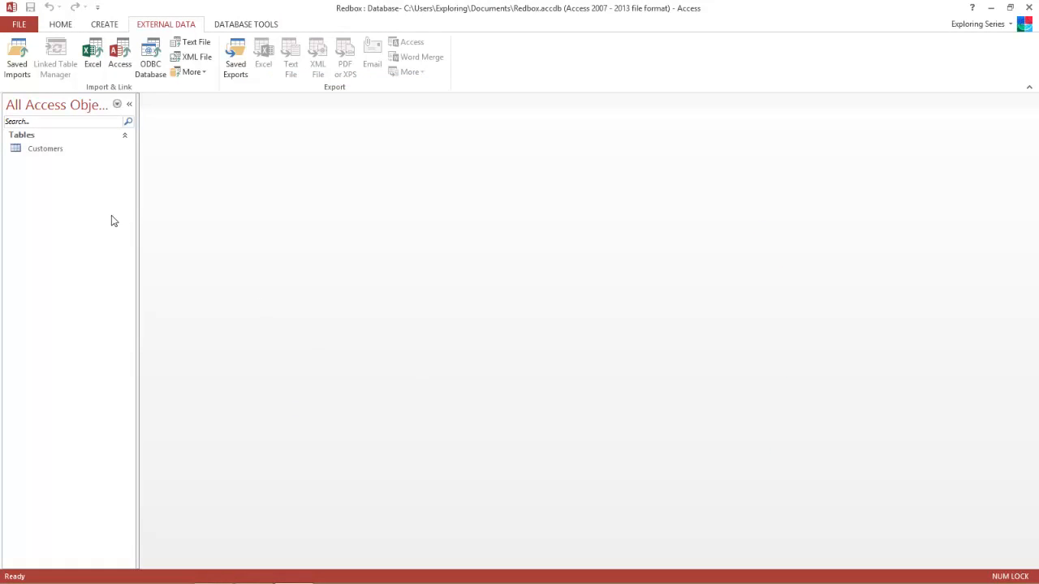
double_click(53, 149)
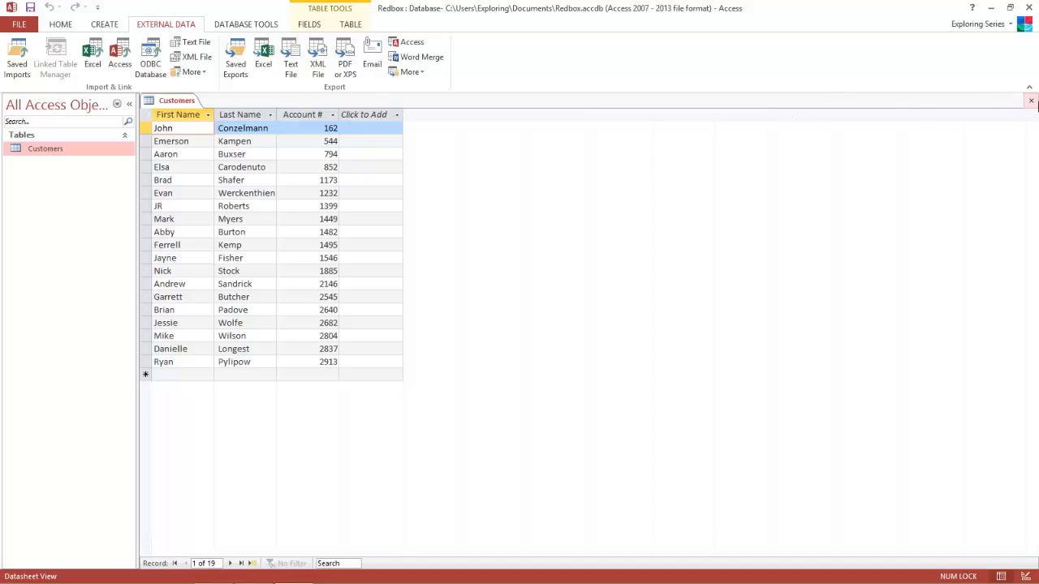
left_click(1029, 101)
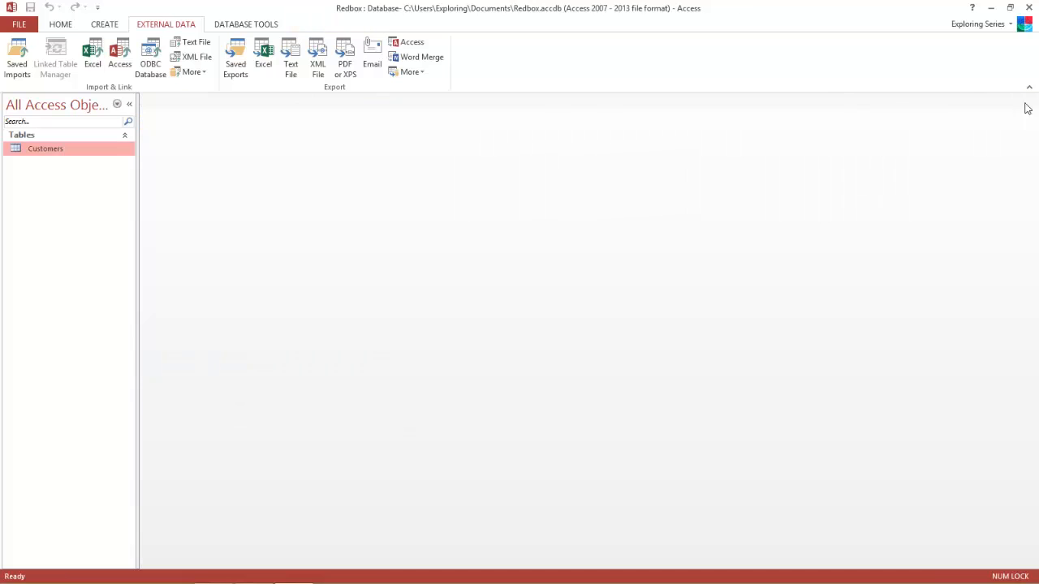
Start another Excel import from Redbox import data example, storing the data in a new table
left_click(92, 59)
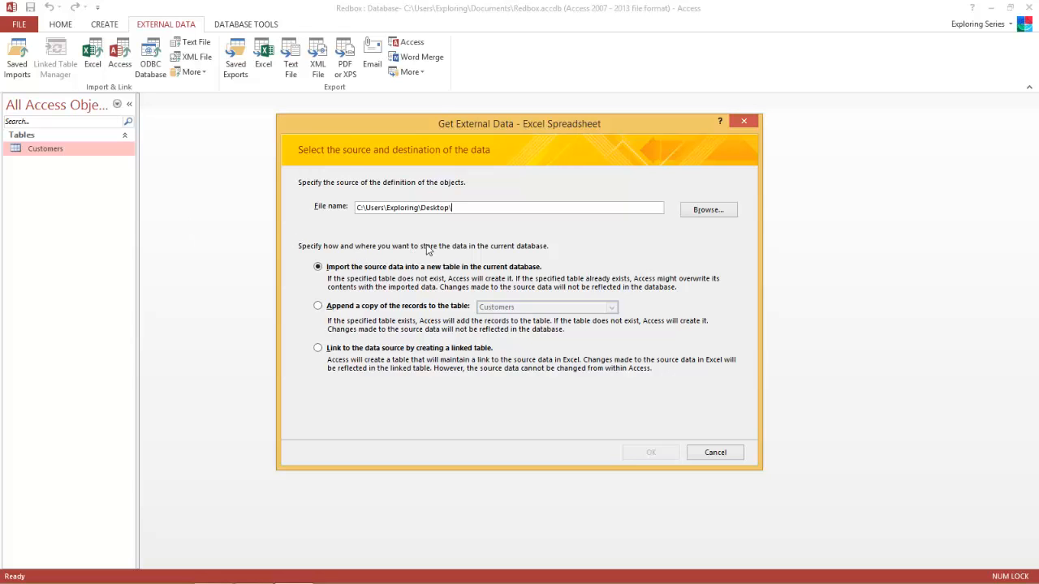
left_click(685, 209)
left_click(422, 280)
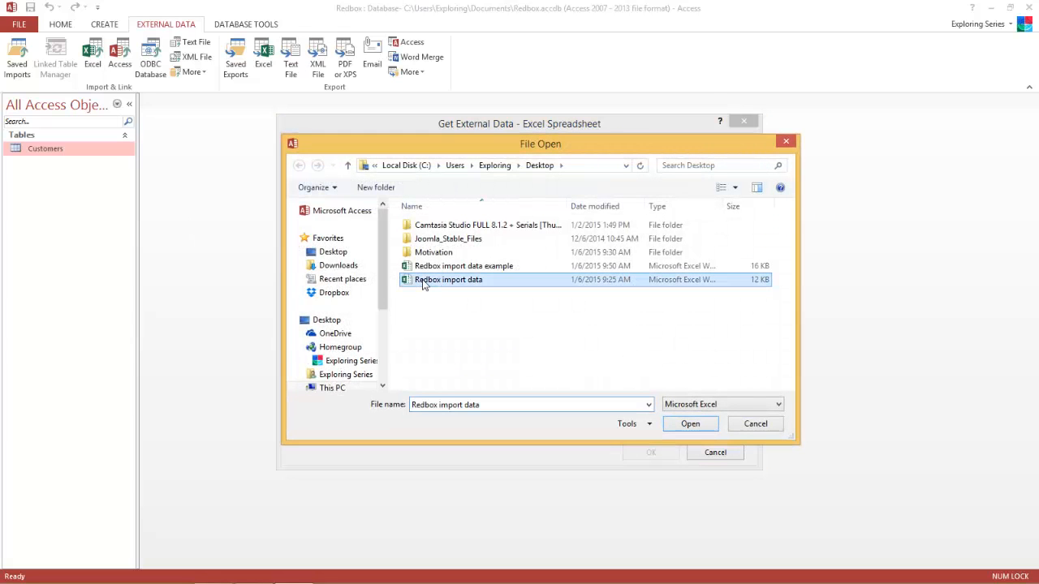
left_click(454, 268)
left_click(690, 422)
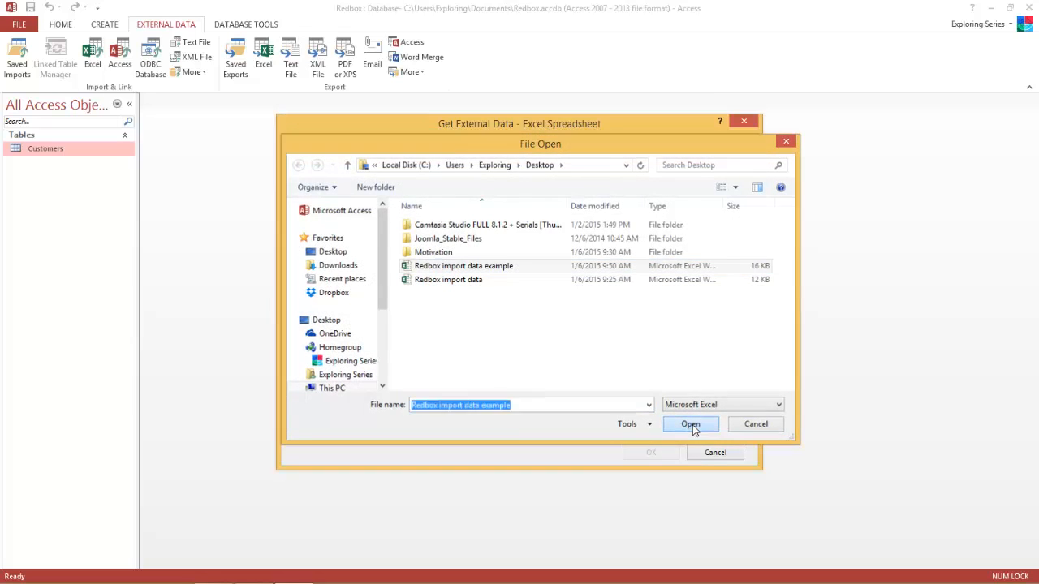
left_click(649, 458)
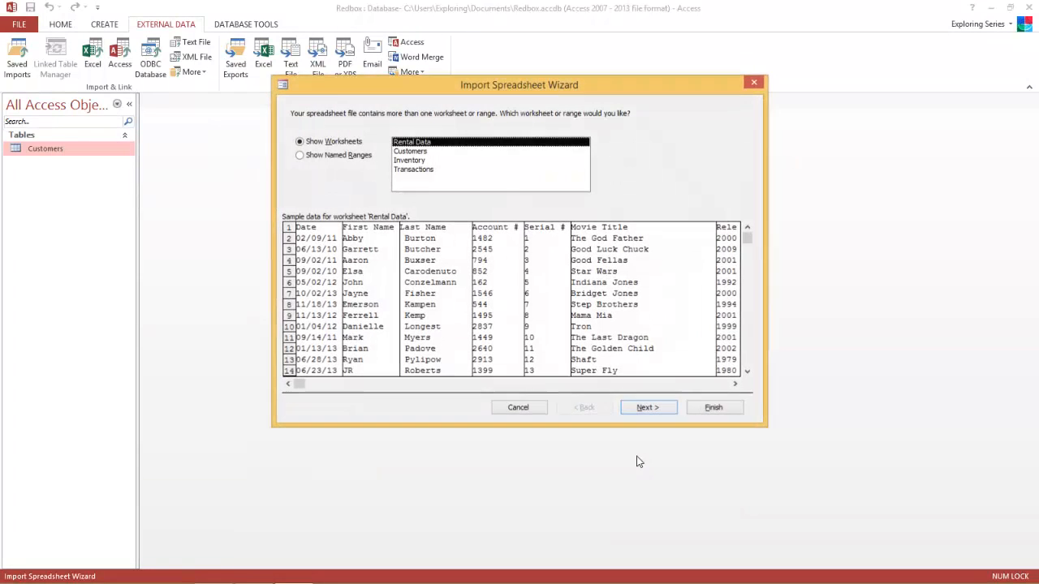
Choose the Transactions worksheet with first-row column headings and review the field options of its Account # and Serial # columns
left_click(422, 170)
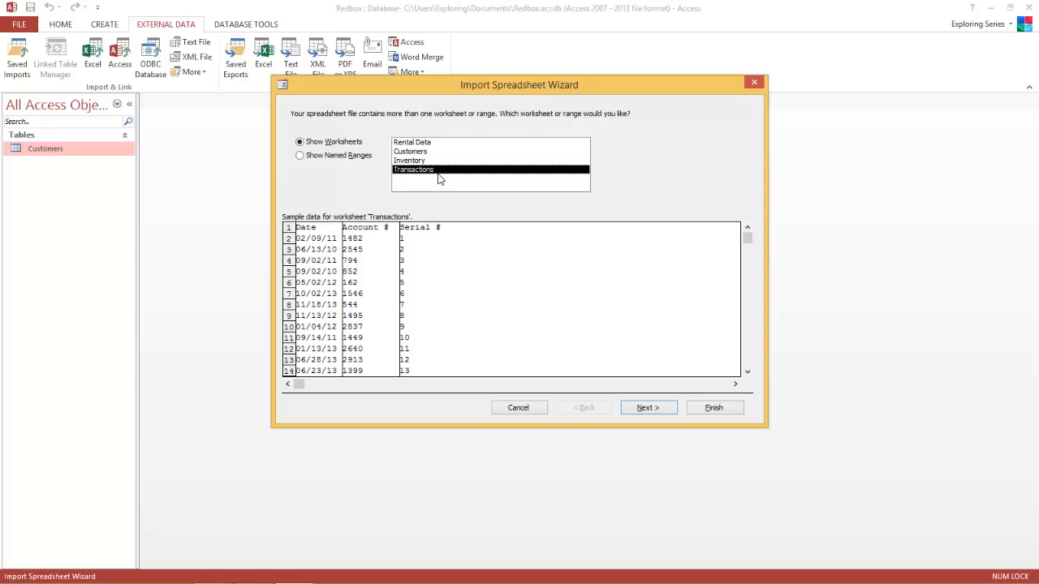
left_click(648, 407)
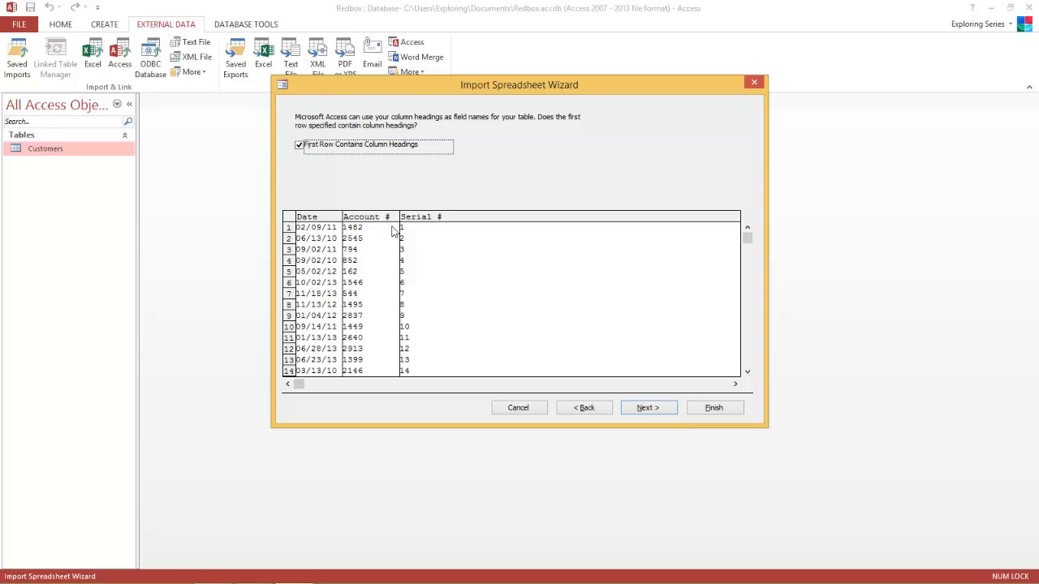
left_click(648, 408)
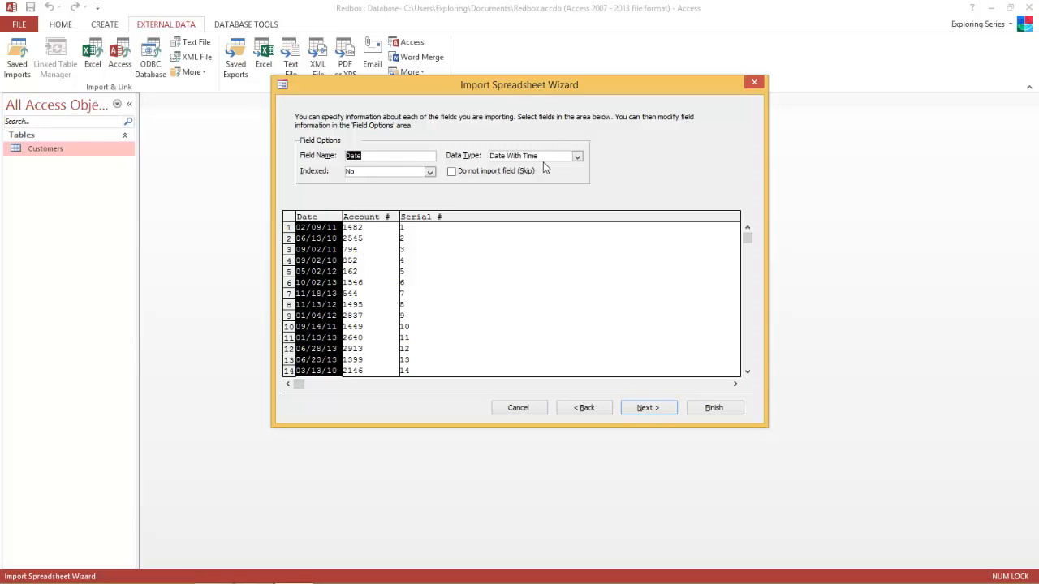
left_click(385, 271)
left_click(416, 279)
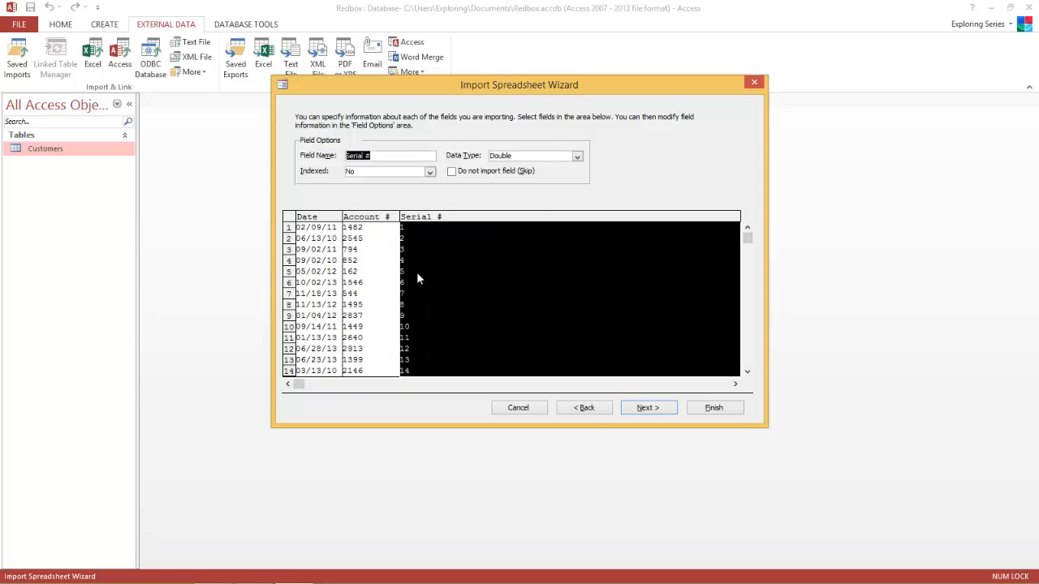
Finish importing the worksheet as a table named Transactions with no primary key, without saving the import steps
left_click(659, 410)
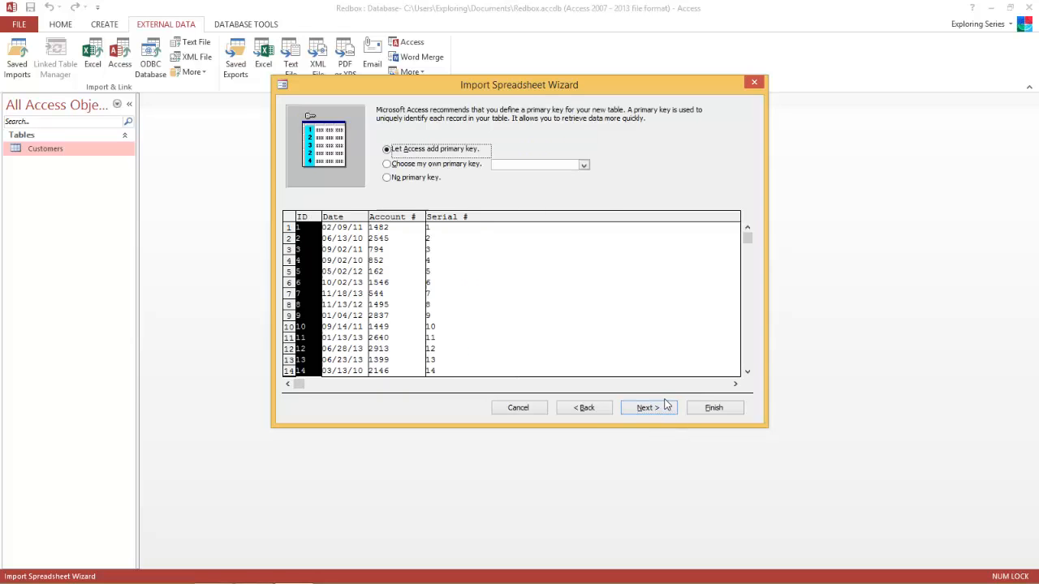
left_click(388, 178)
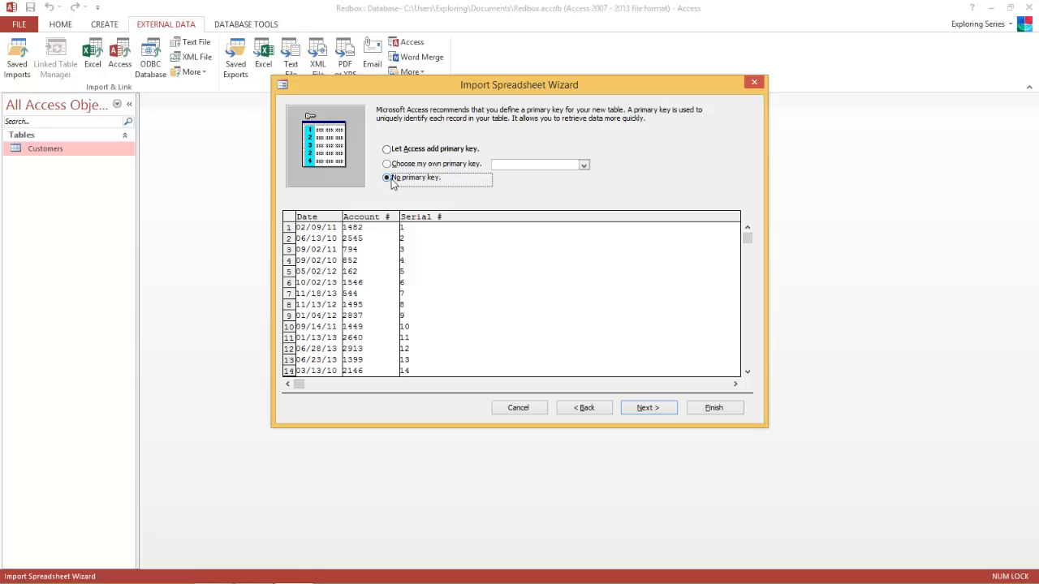
left_click(664, 407)
left_click(695, 411)
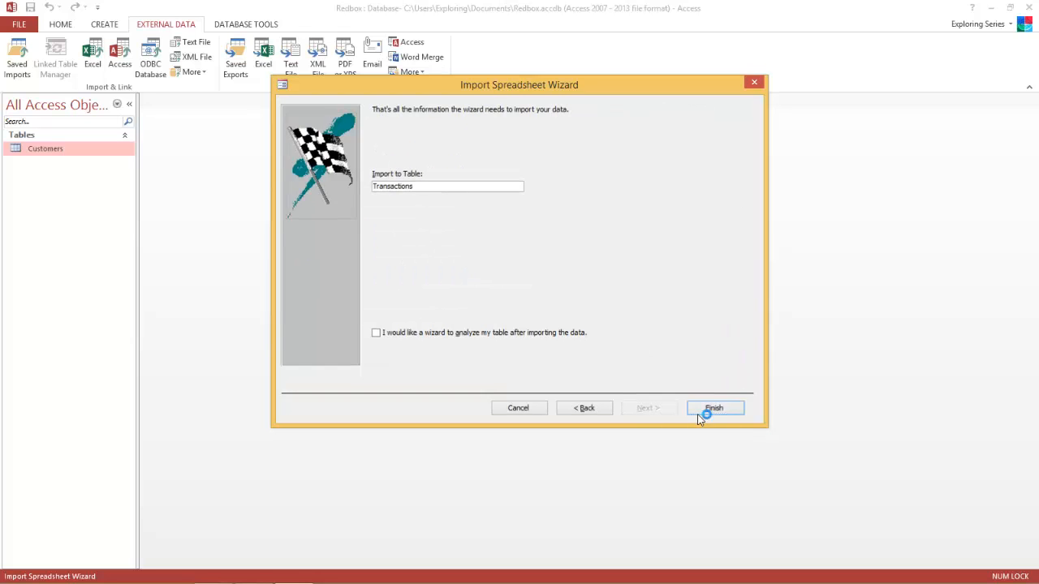
left_click(728, 465)
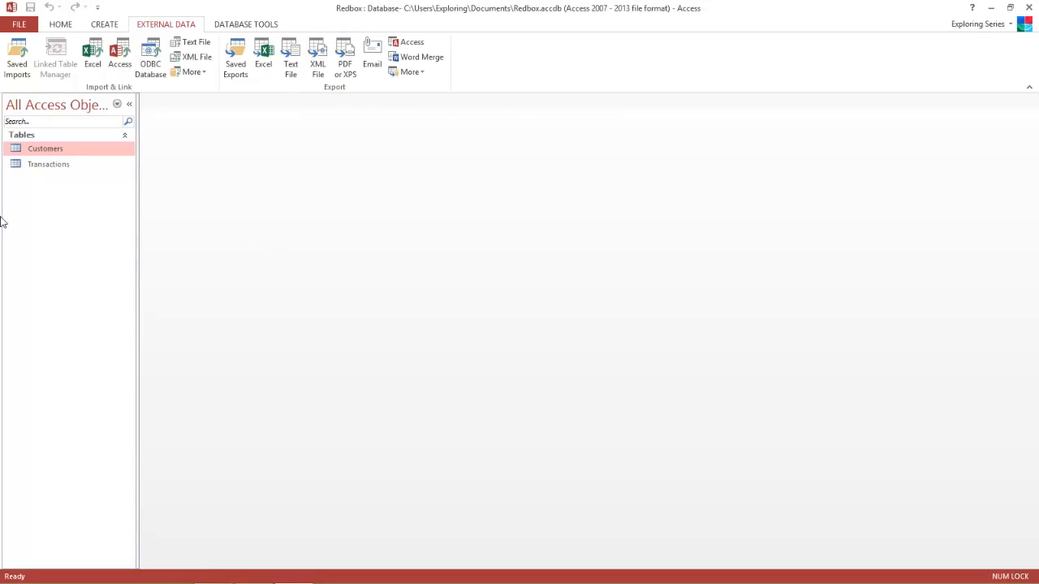
Open the Customers table, inspect its primary key in Design View, and close the table
double_click(41, 150)
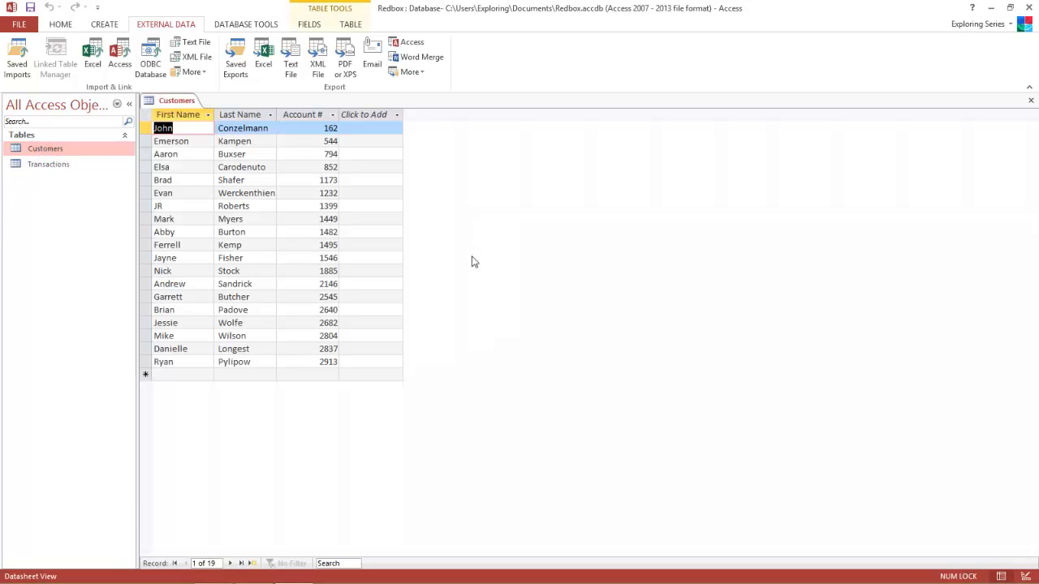
left_click(57, 25)
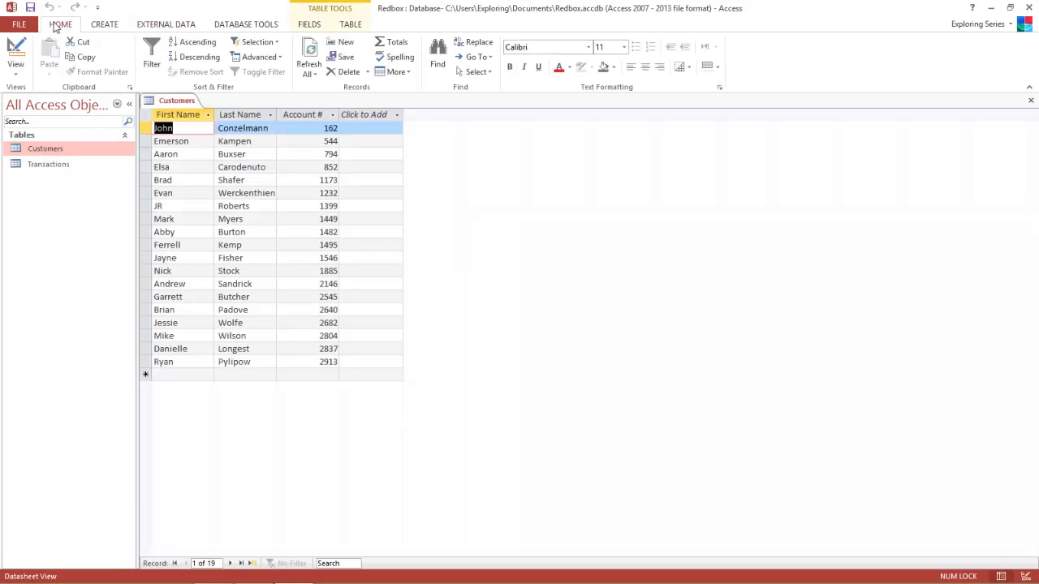
left_click(16, 72)
left_click(49, 122)
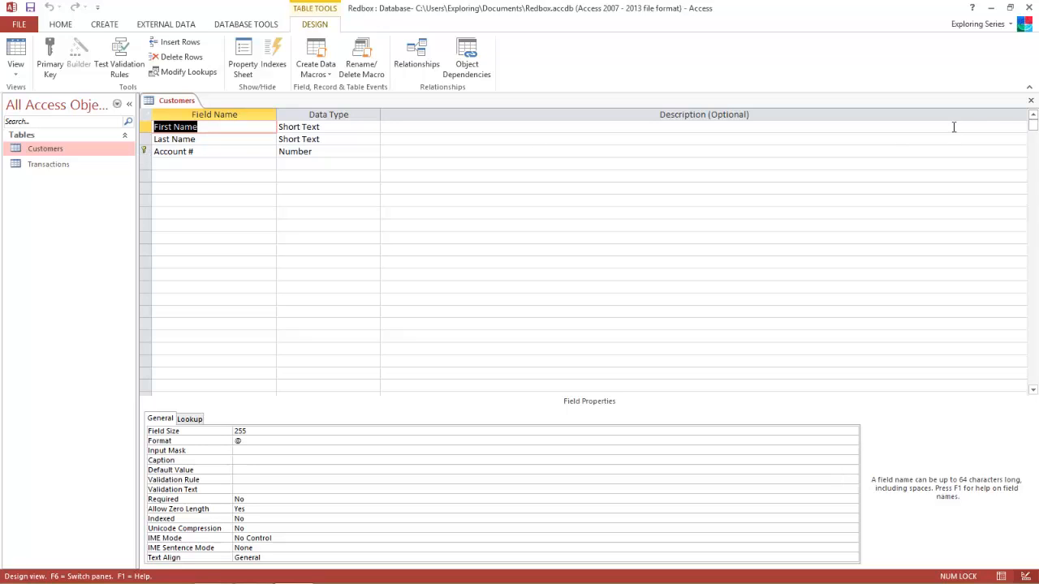
left_click(1030, 100)
In the Transactions table's Design View, set Date, Account # and Serial # together as a composite primary key
double_click(47, 164)
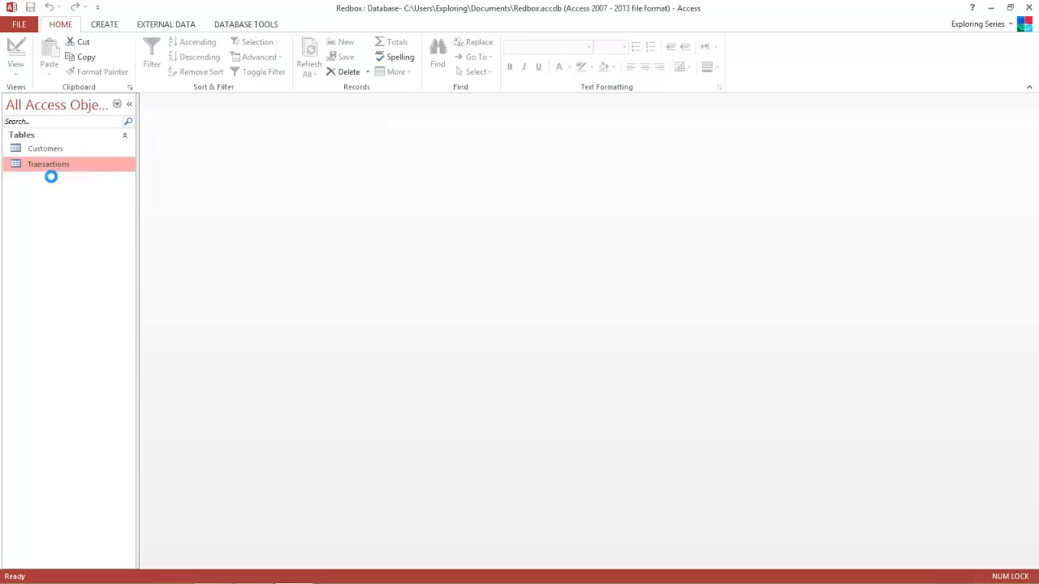
left_click(6, 72)
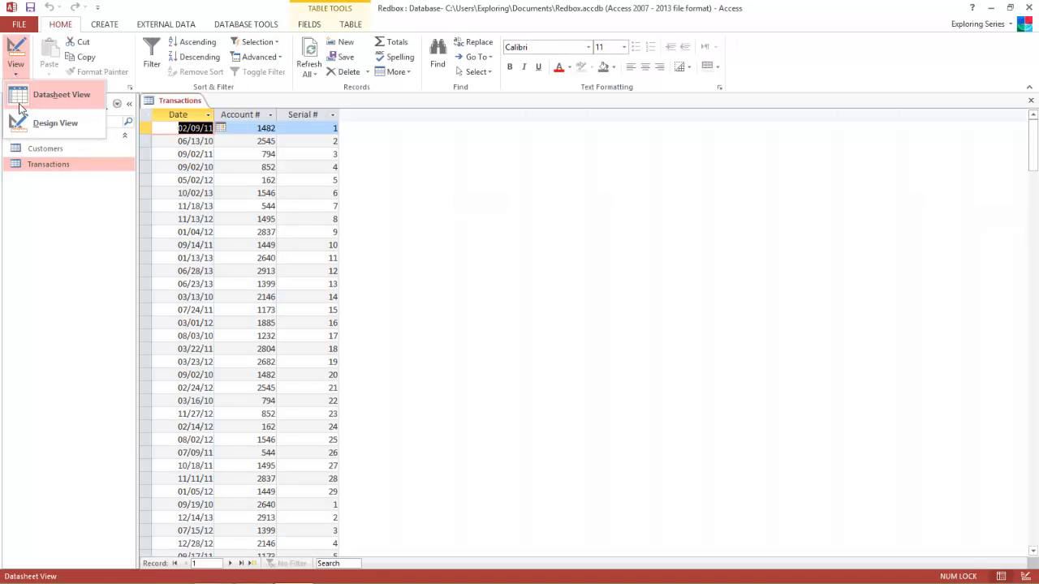
left_click(28, 122)
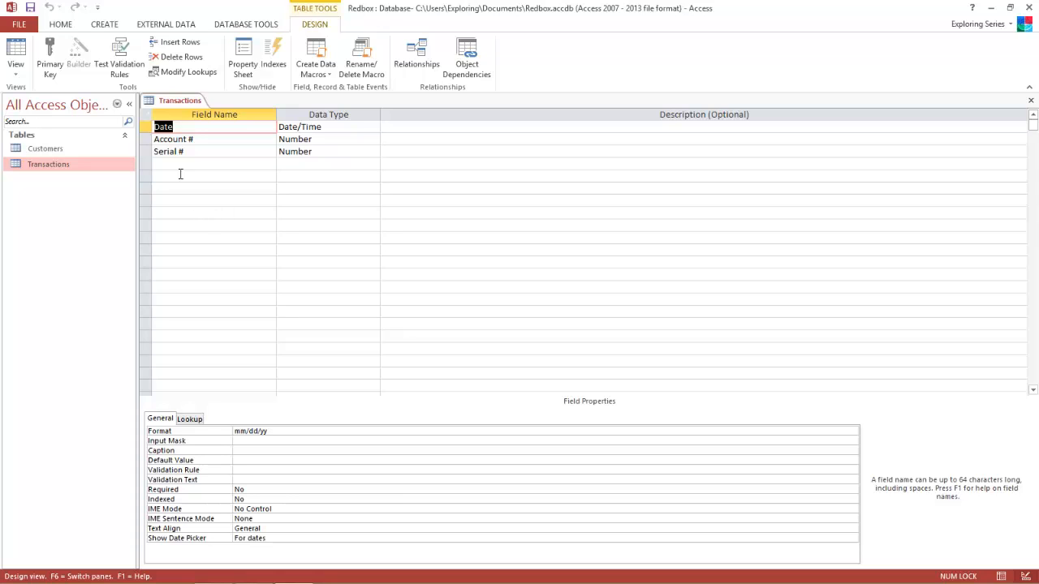
left_click_drag(145, 127, 141, 154)
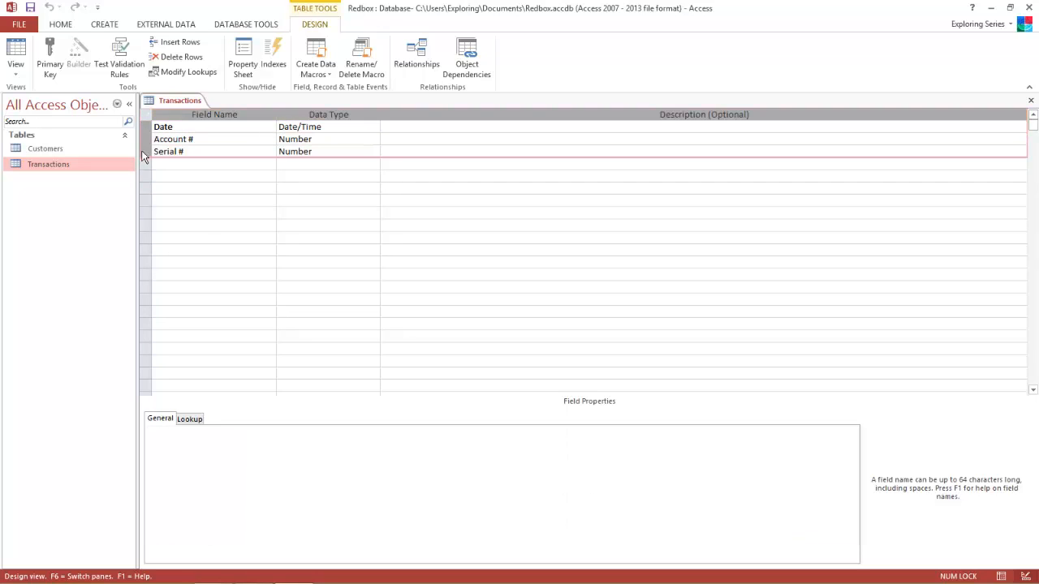
left_click(193, 201)
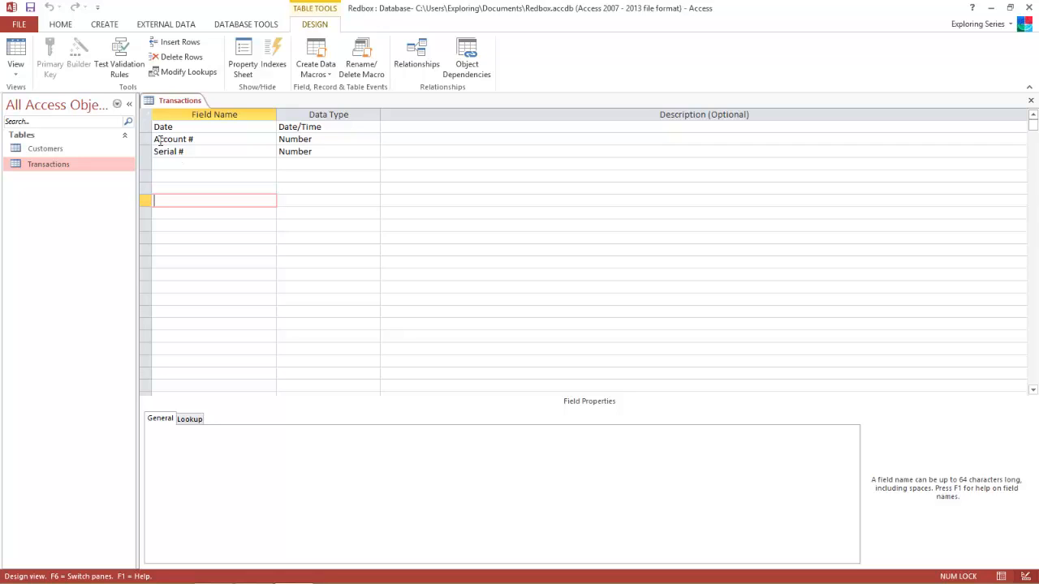
left_click_drag(155, 133, 152, 159)
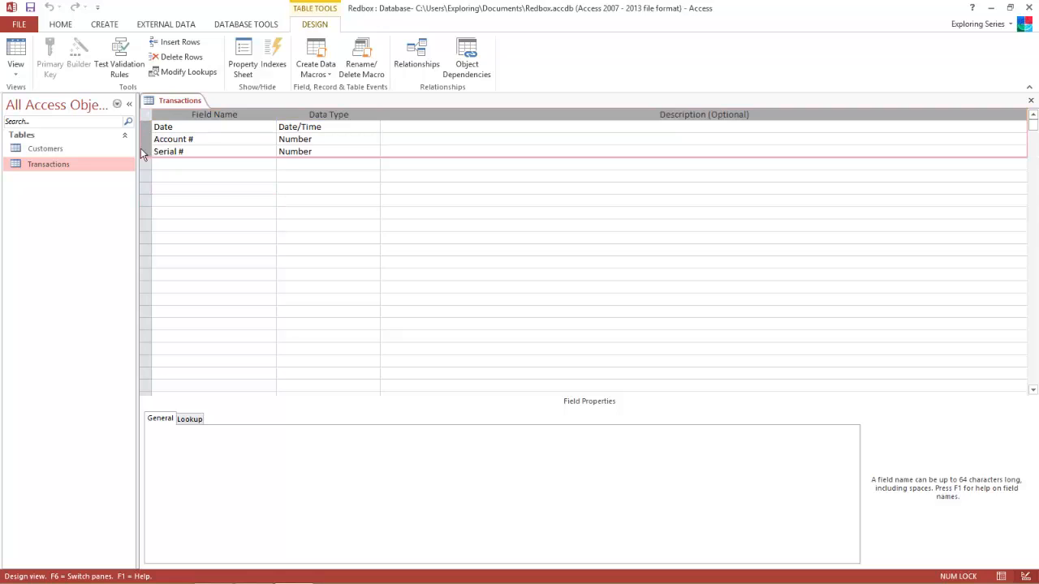
left_click(50, 60)
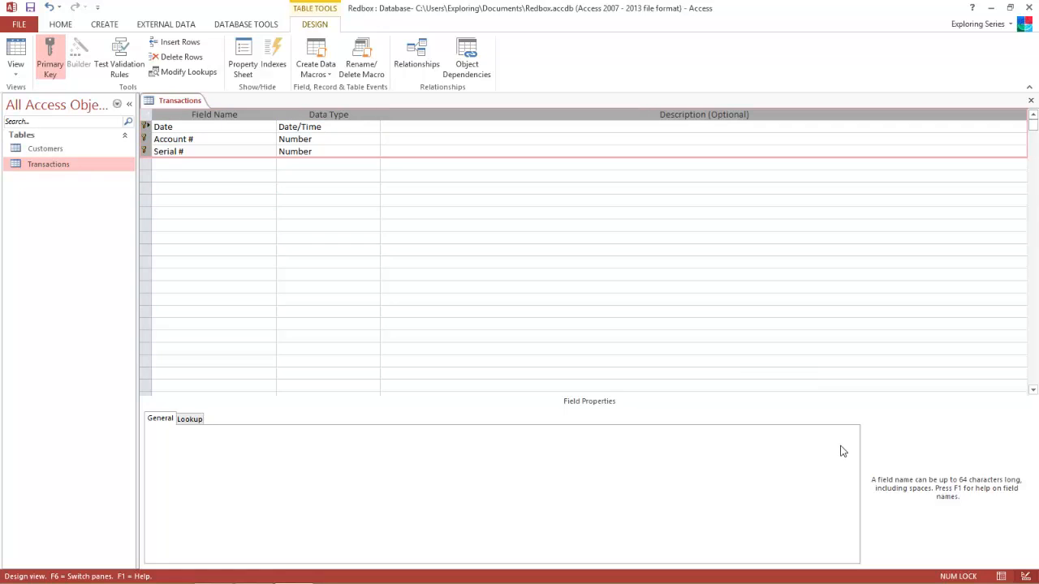